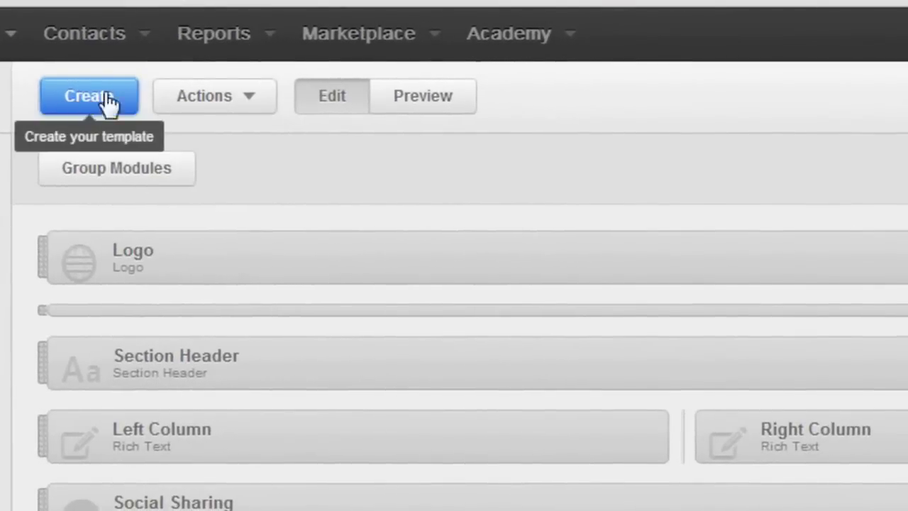
Examine the template's available actions, its edit and preview modes, and the modules that make up the layout
{"action": "left_click", "coordinate": [250, 97]}
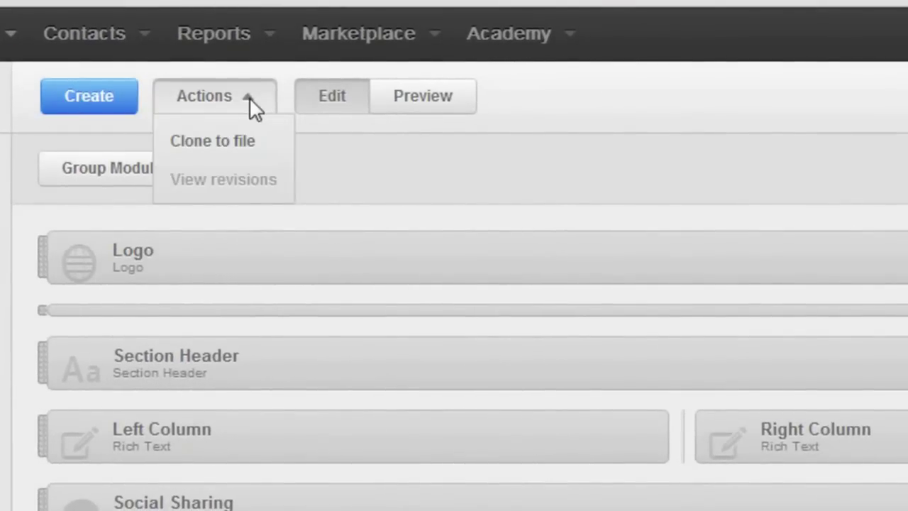
{"action": "left_click", "coordinate": [250, 101]}
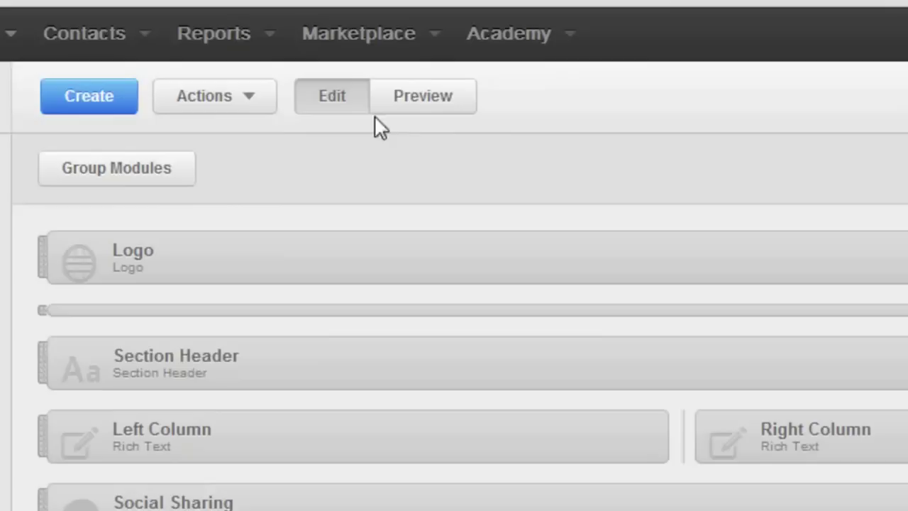
{"action": "left_click", "coordinate": [434, 108]}
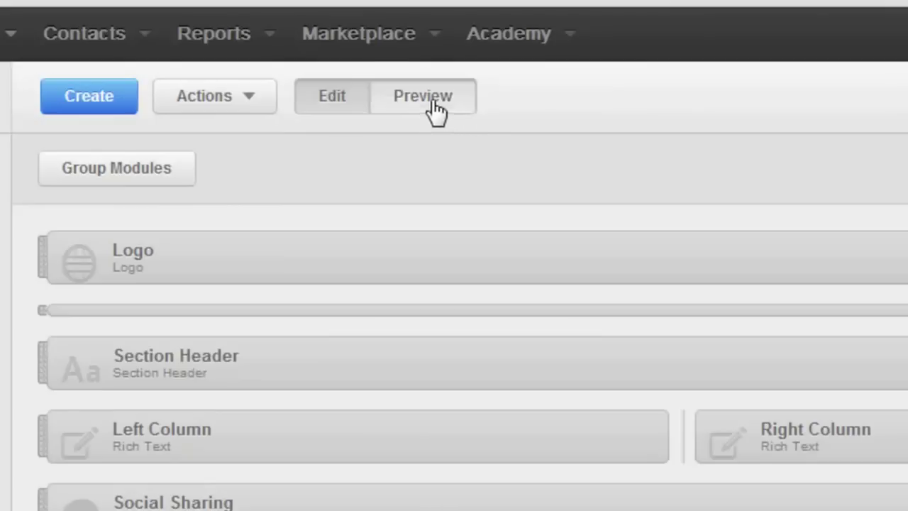
{"action": "left_click", "coordinate": [310, 109]}
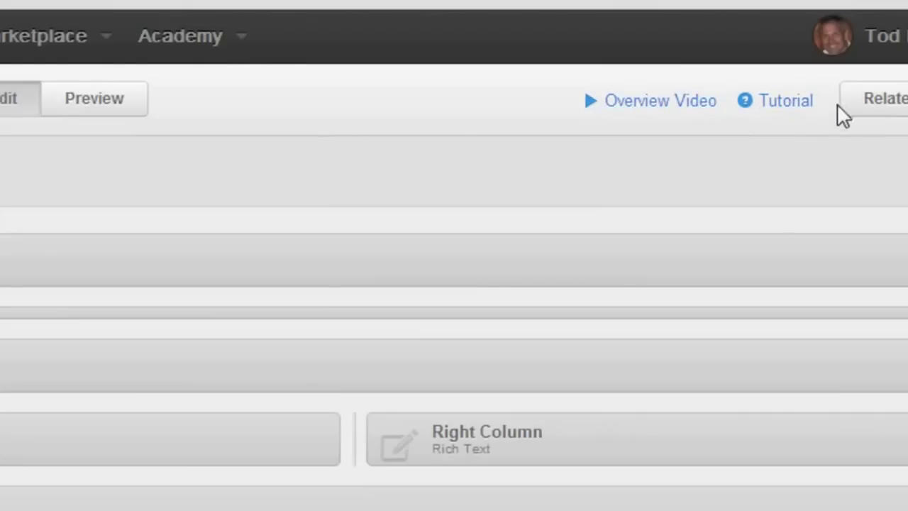
{"action": "left_click", "coordinate": [898, 100]}
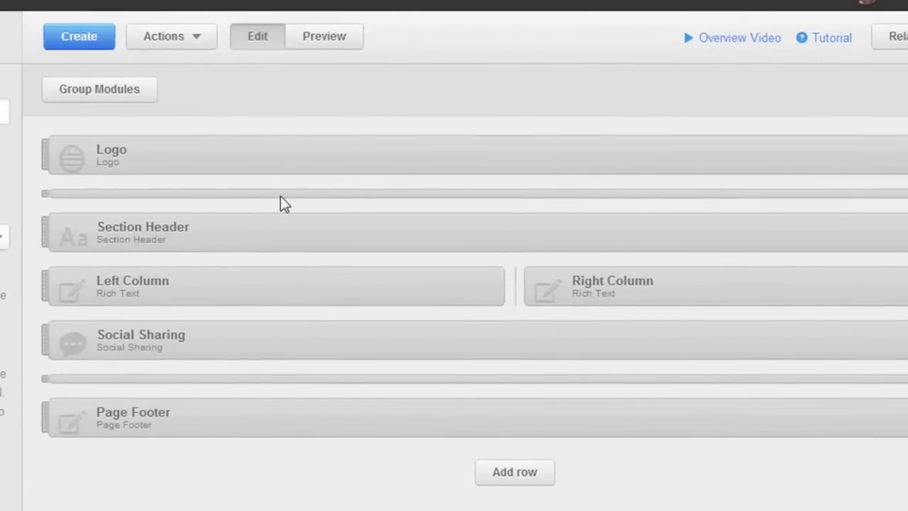
{"action": "mouse_move", "coordinate": [50, 309]}
{"action": "mouse_move", "coordinate": [266, 411]}
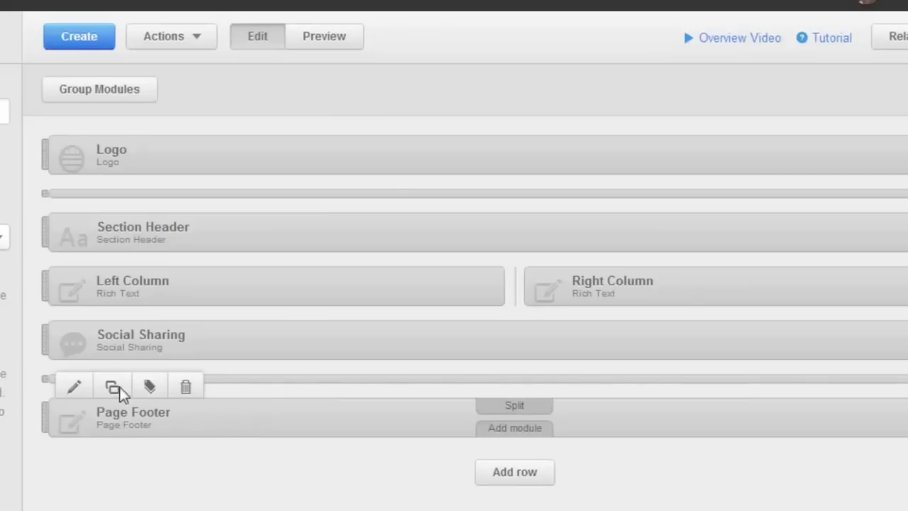
{"action": "mouse_move", "coordinate": [127, 281]}
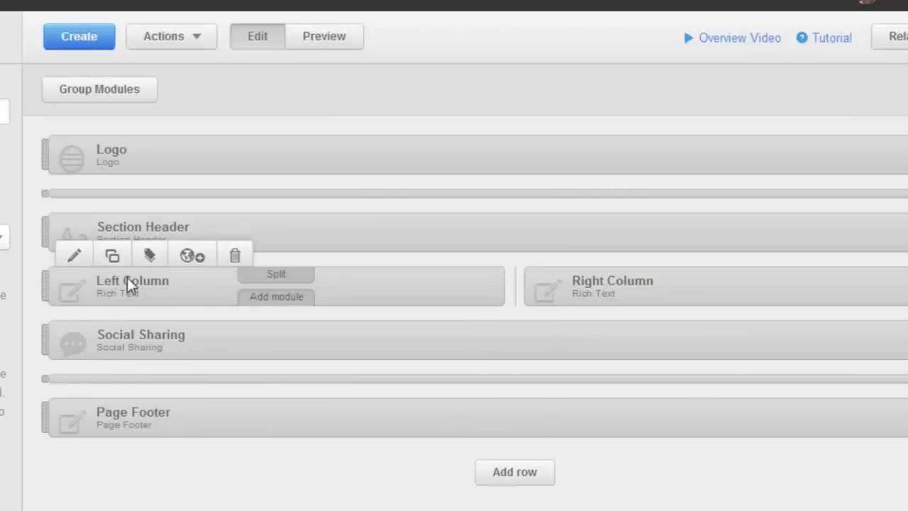
{"action": "mouse_move", "coordinate": [642, 289]}
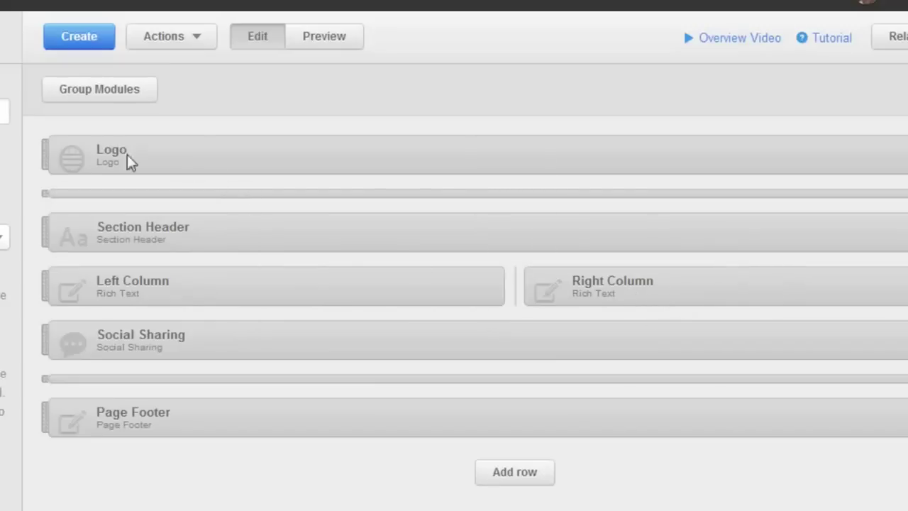
{"action": "mouse_move", "coordinate": [147, 232]}
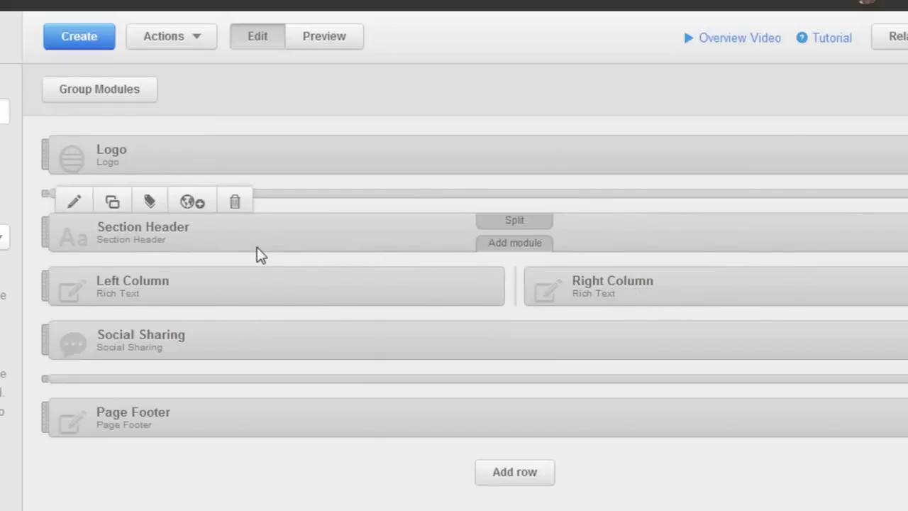
Preview the template in the Plain style, look over the page content, and return to editing the layout
{"action": "left_click", "coordinate": [317, 40]}
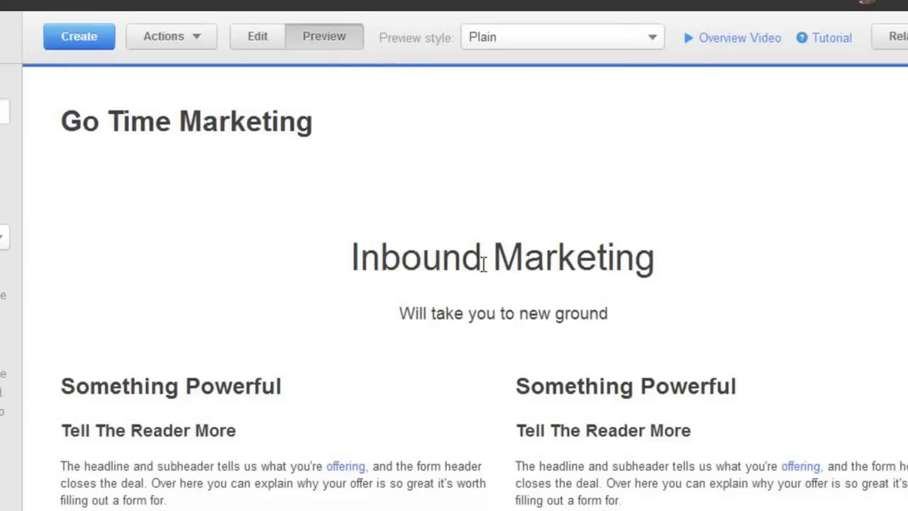
{"action": "scroll", "coordinate": [554, 462], "scroll_direction": "down", "scroll_amount": 3}
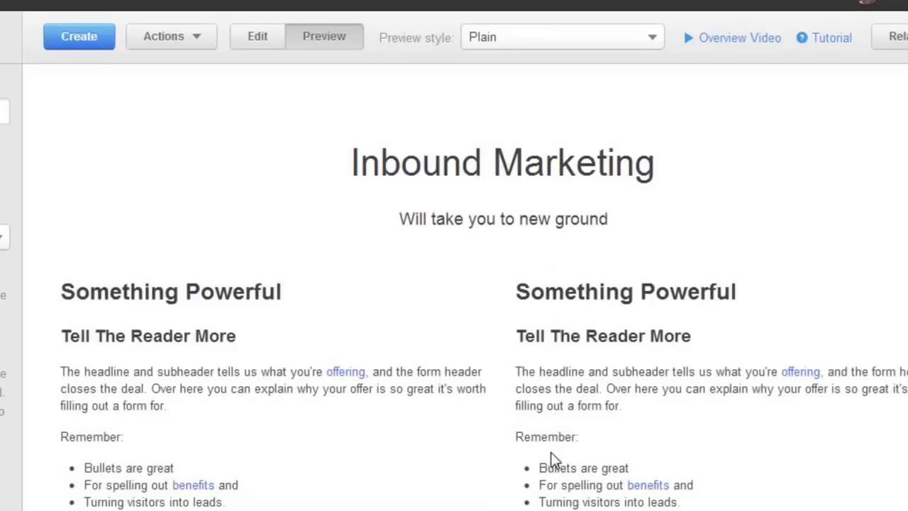
{"action": "scroll", "coordinate": [438, 449], "scroll_direction": "up", "scroll_amount": 2}
{"action": "left_click", "coordinate": [258, 44]}
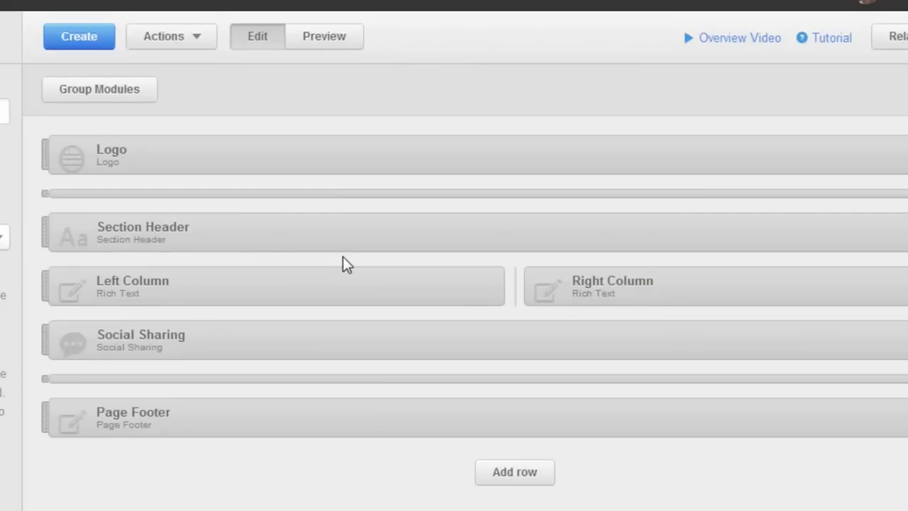
Switch the Right Column module's type from rich text to Form
{"action": "mouse_move", "coordinate": [620, 290]}
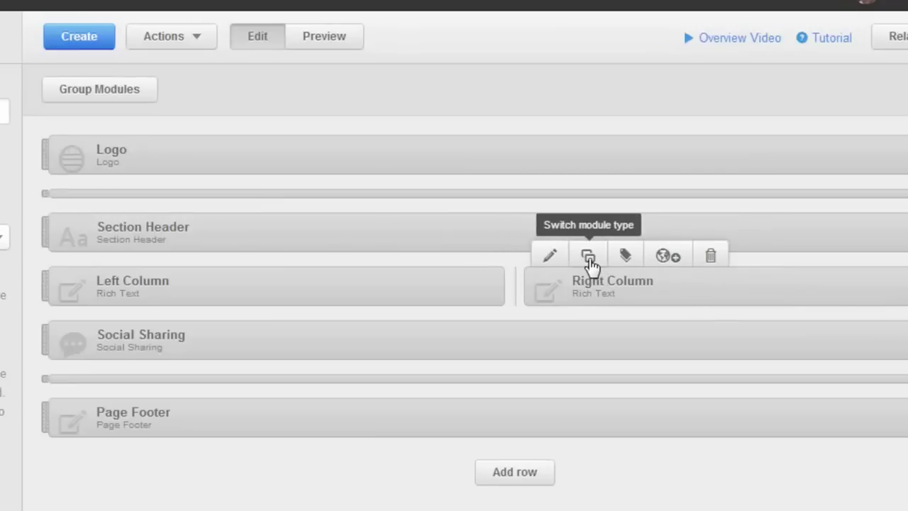
{"action": "left_click", "coordinate": [589, 257]}
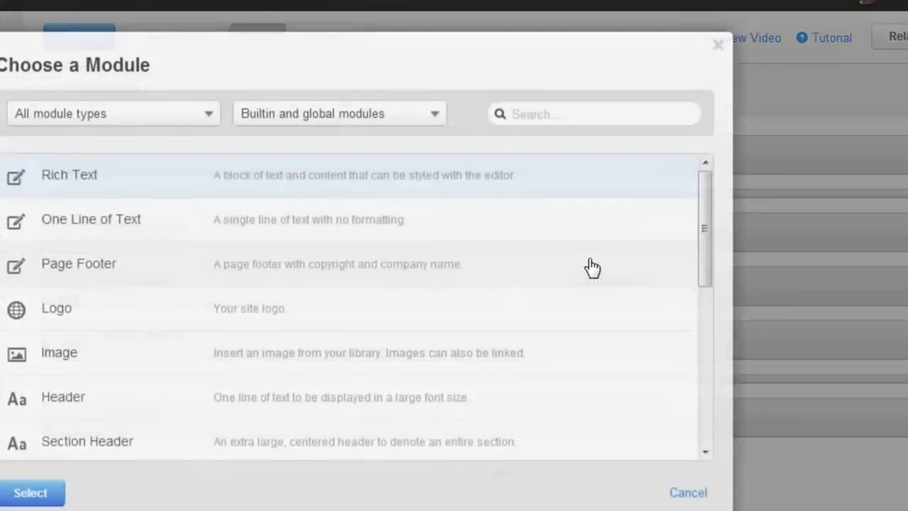
{"action": "left_click_drag", "start_coordinate": [706, 188], "coordinate": [700, 349]}
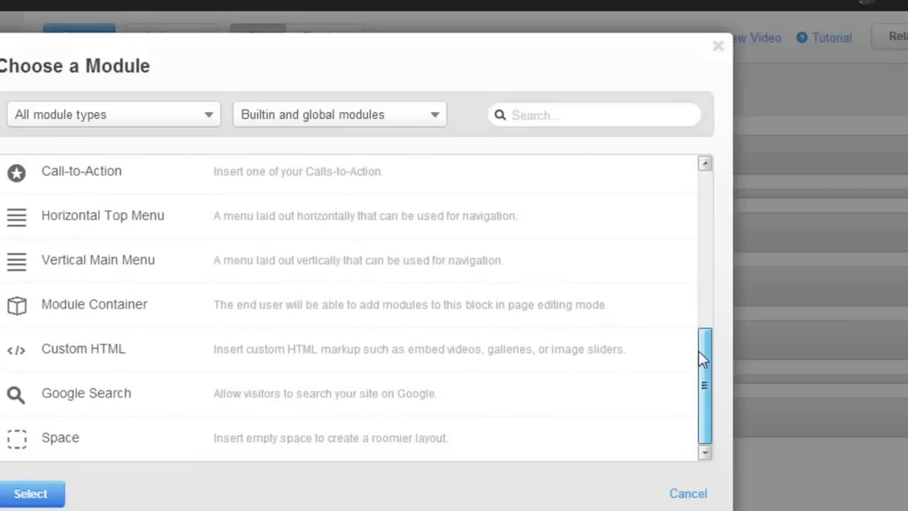
{"action": "left_click_drag", "start_coordinate": [699, 352], "coordinate": [701, 168]}
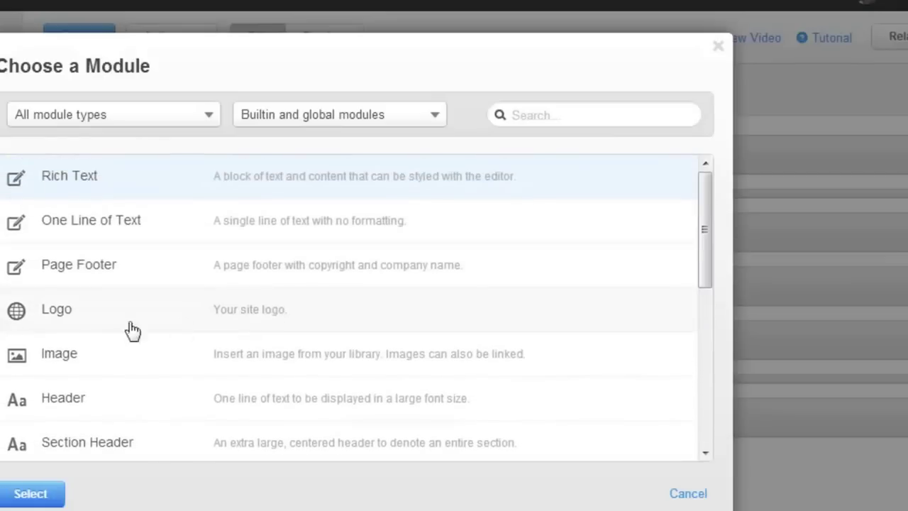
{"action": "scroll", "coordinate": [193, 346], "scroll_direction": "down", "scroll_amount": 2}
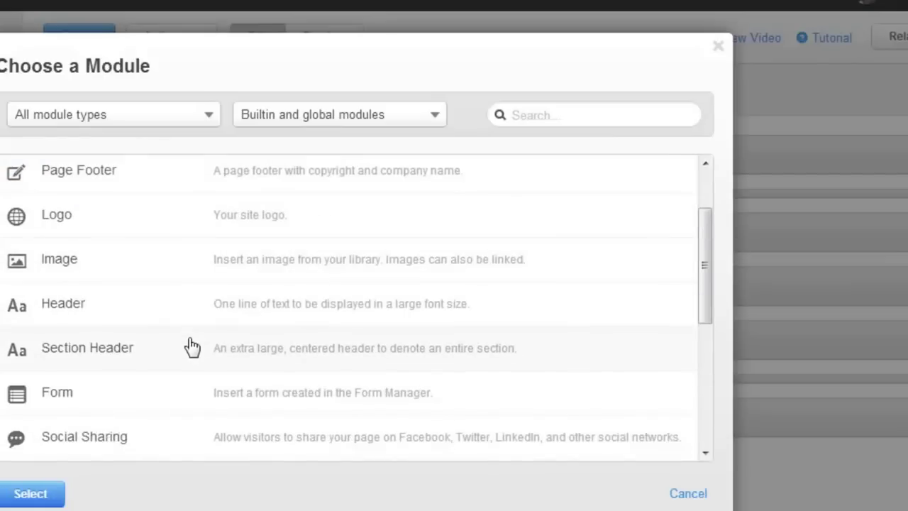
{"action": "scroll", "coordinate": [193, 345], "scroll_direction": "down", "scroll_amount": 2}
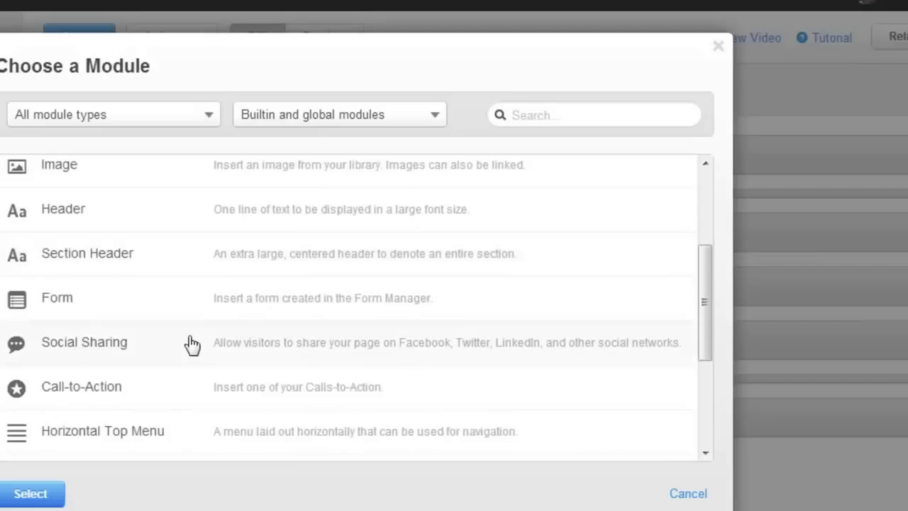
{"action": "left_click", "coordinate": [61, 307]}
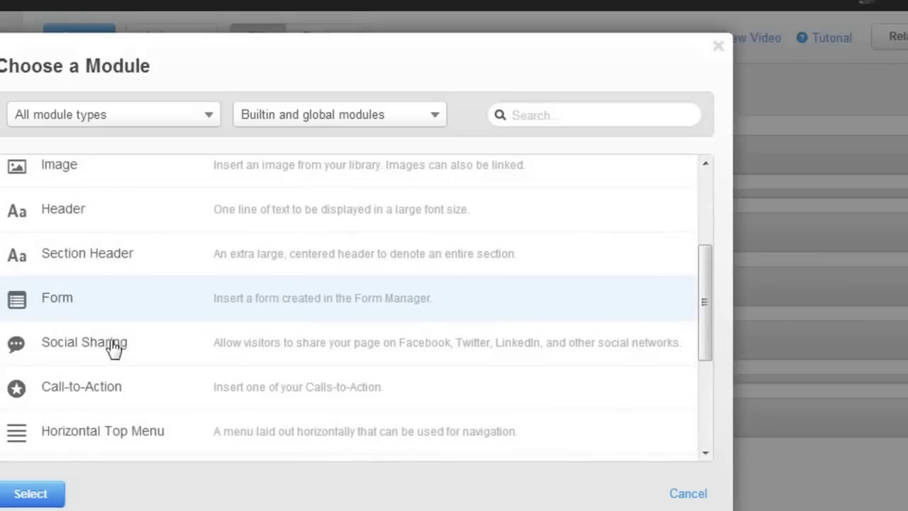
{"action": "left_click", "coordinate": [22, 493]}
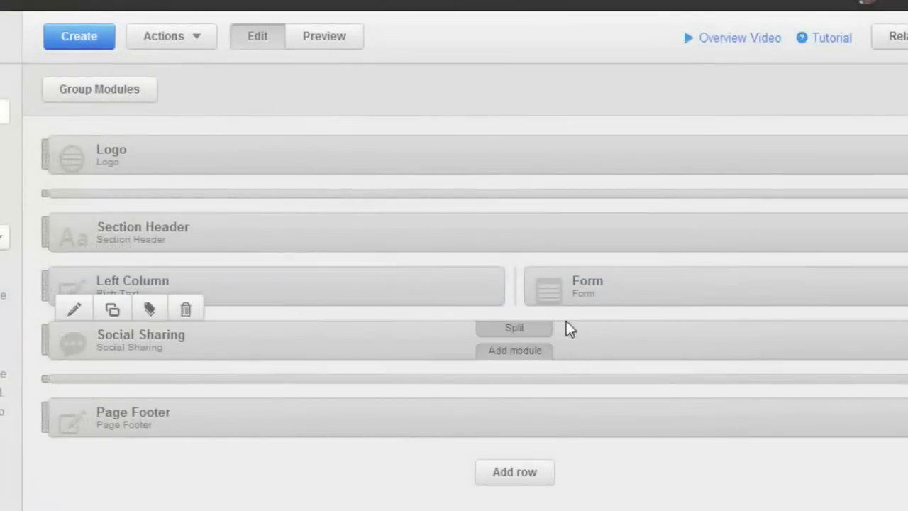
Preview the page with the form beside the left column, and return to editing the layout
{"action": "mouse_move", "coordinate": [589, 302]}
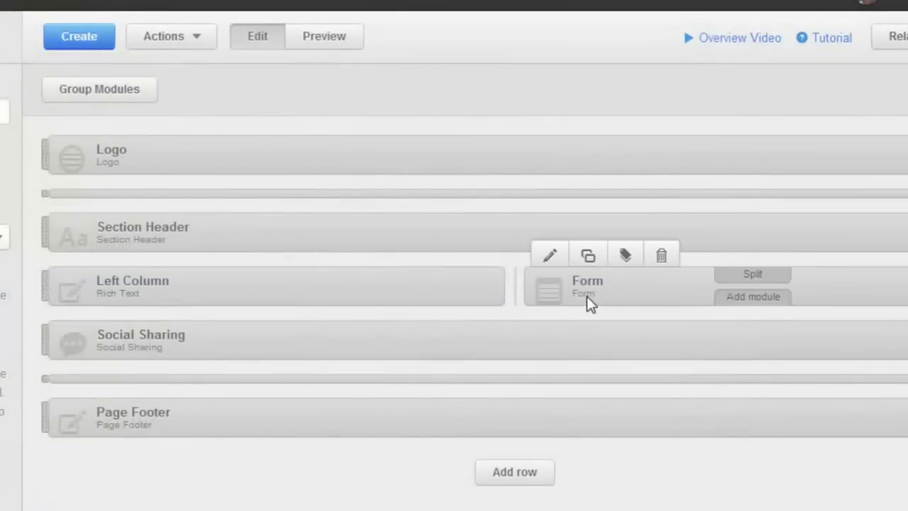
{"action": "left_click", "coordinate": [327, 37]}
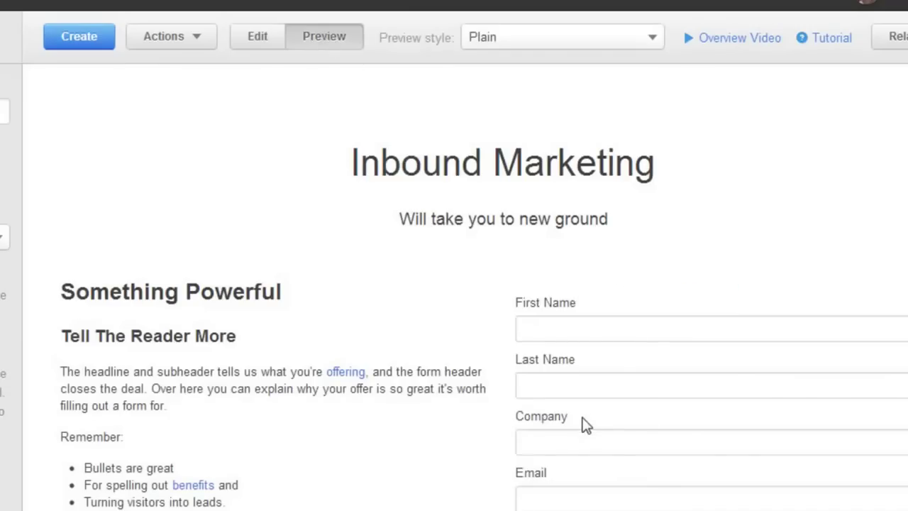
{"action": "left_click", "coordinate": [250, 41]}
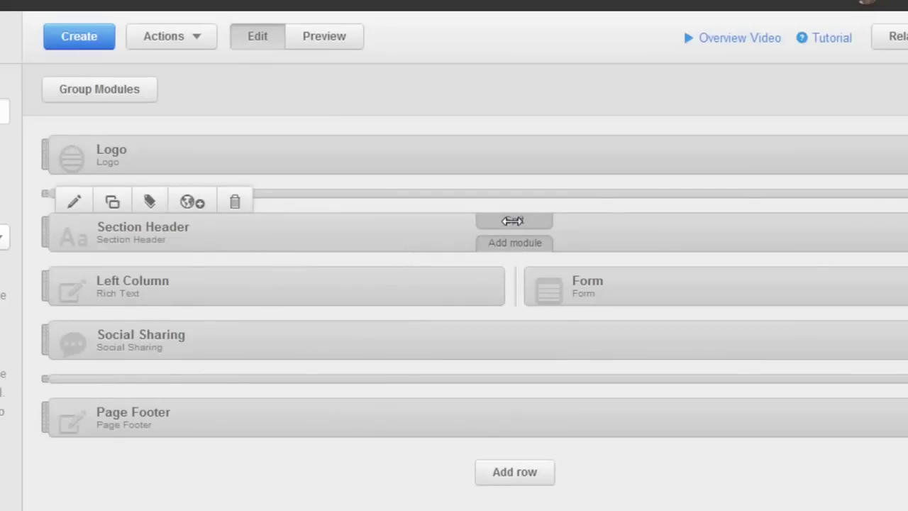
Split the Section Header row into two columns so that a second module sits beside the header
{"action": "left_click", "coordinate": [512, 221]}
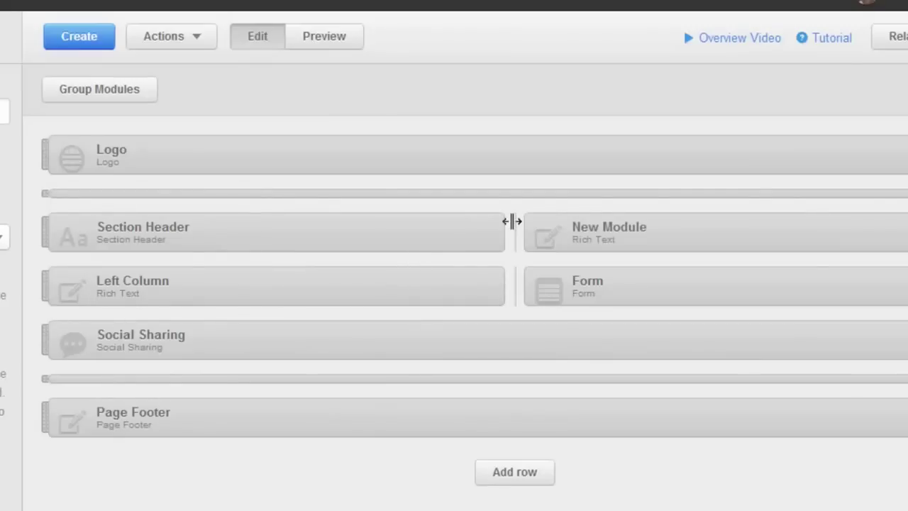
{"action": "mouse_move", "coordinate": [234, 234]}
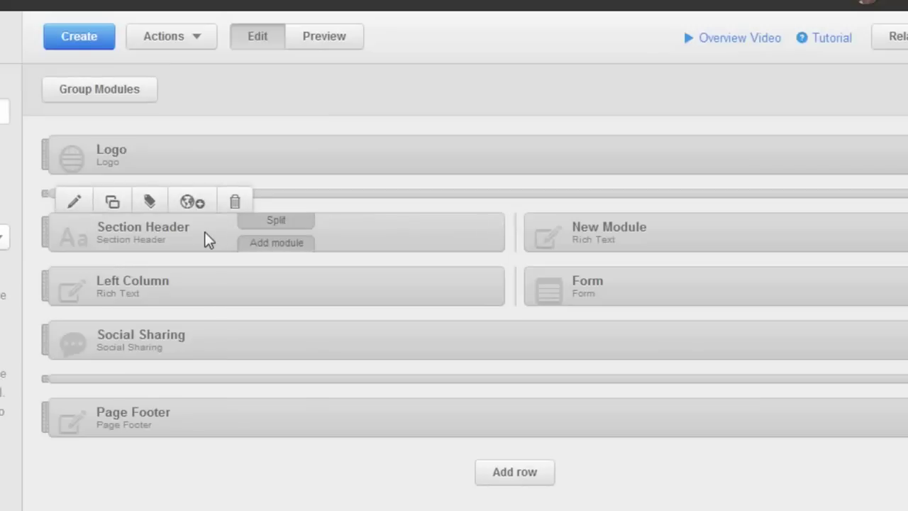
{"action": "mouse_move", "coordinate": [652, 239]}
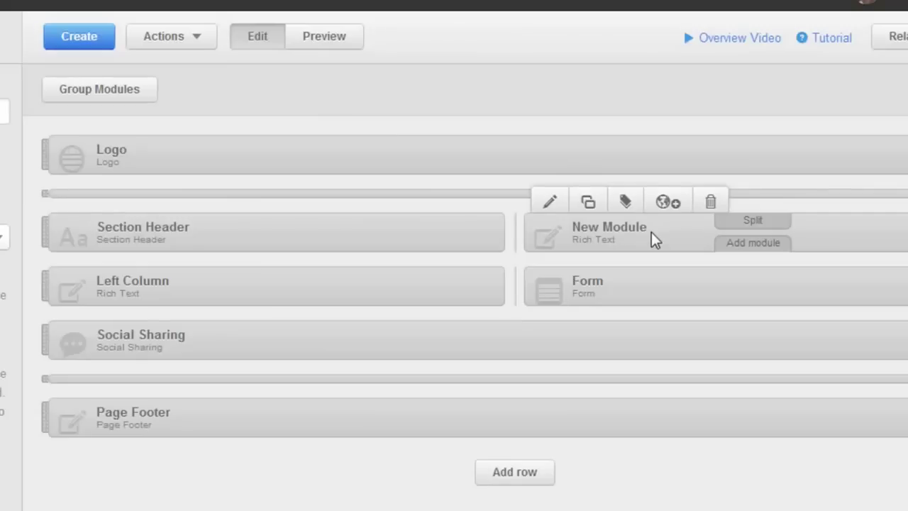
{"action": "mouse_move", "coordinate": [486, 257]}
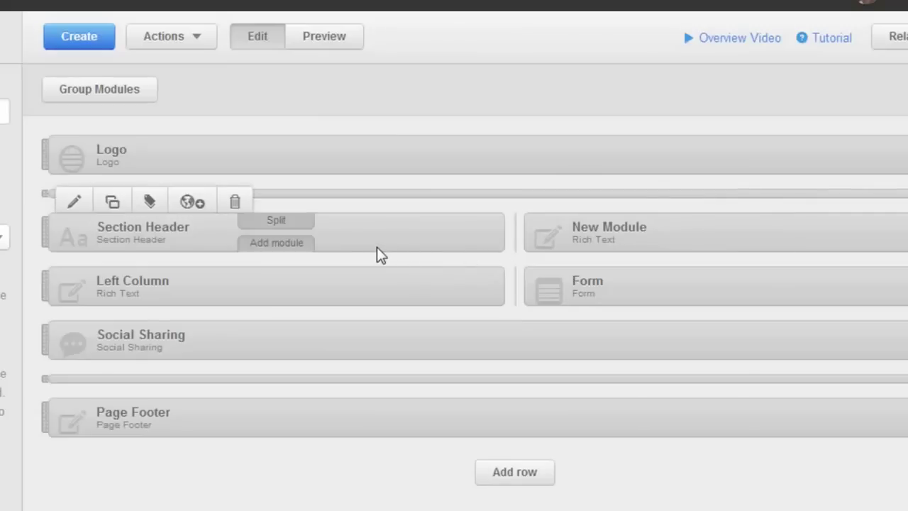
Add a module beneath the Section Header in the same column and view its alternative module types without switching
{"action": "left_click", "coordinate": [274, 243]}
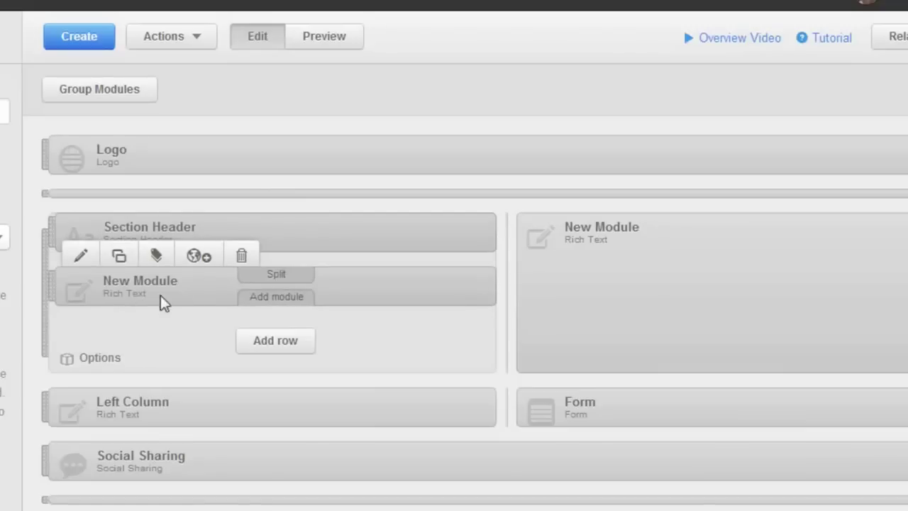
{"action": "left_click", "coordinate": [113, 262]}
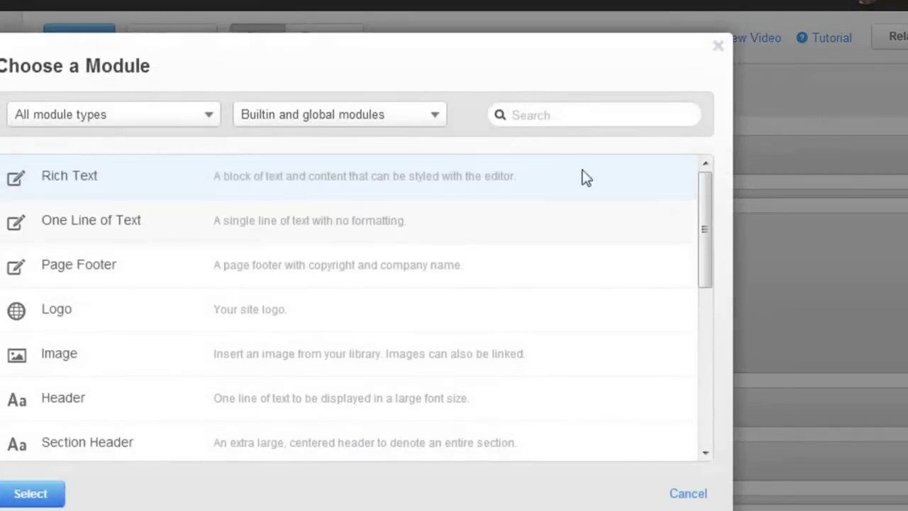
{"action": "left_click", "coordinate": [717, 46]}
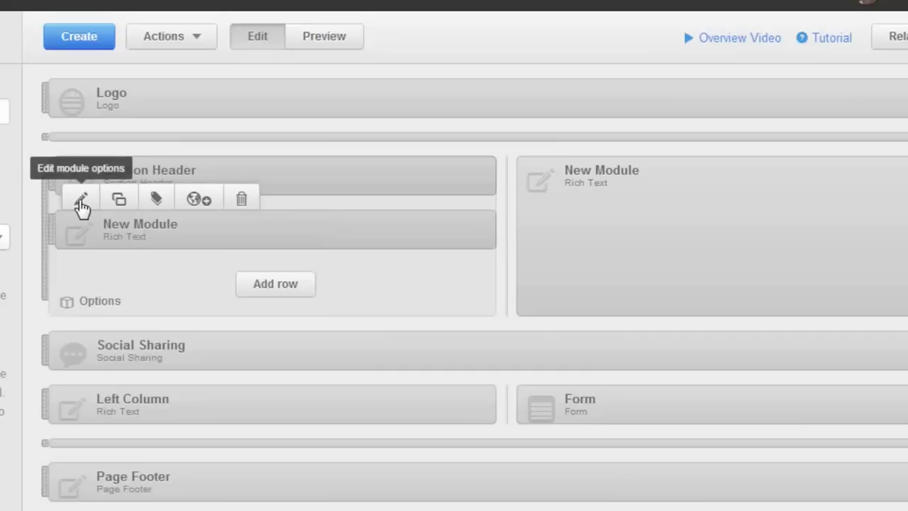
Review the label, editing permission and default rich text content in the options of the module beneath the Section Header
{"action": "left_click", "coordinate": [82, 201]}
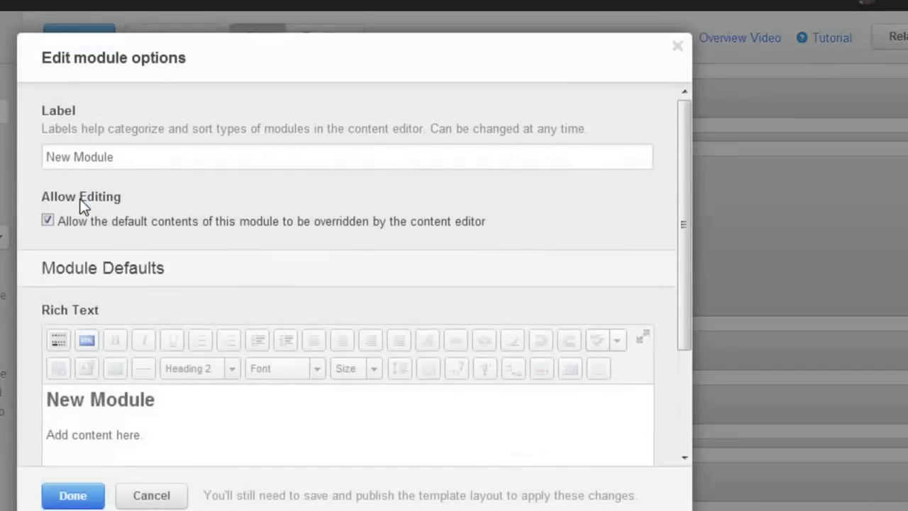
{"action": "scroll", "coordinate": [333, 277], "scroll_direction": "down", "scroll_amount": 2}
{"action": "scroll", "coordinate": [341, 280], "scroll_direction": "up", "scroll_amount": 2}
{"action": "scroll", "coordinate": [219, 253], "scroll_direction": "down", "scroll_amount": 1}
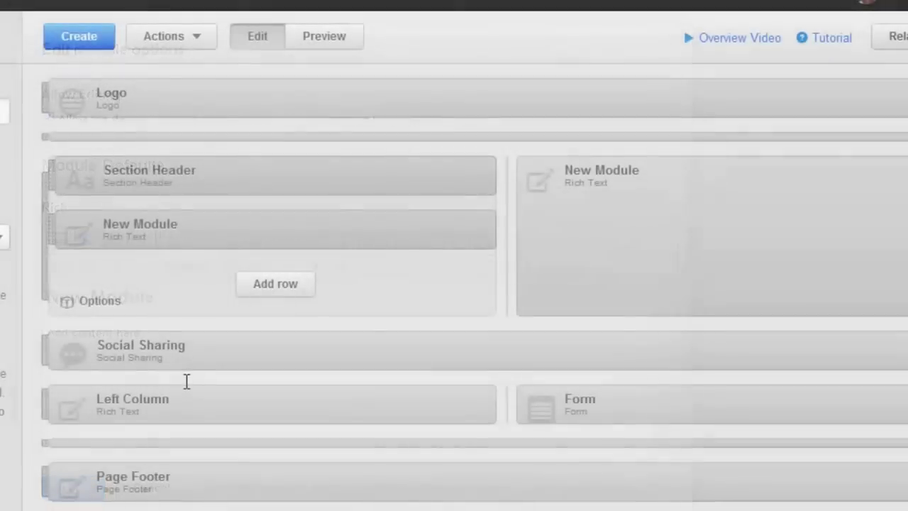
View the custom CSS class and inline styling settings for the module beneath the Section Header and for its containing group
{"action": "mouse_move", "coordinate": [158, 205]}
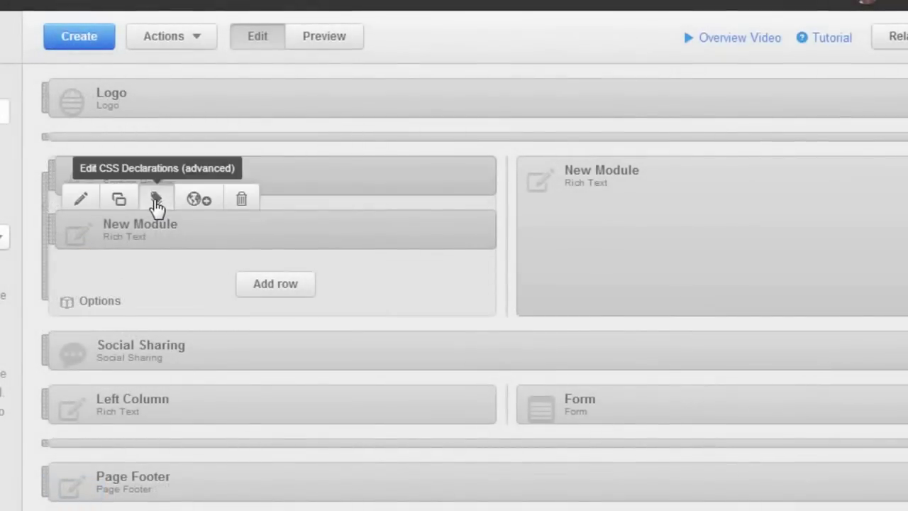
{"action": "left_click", "coordinate": [156, 203]}
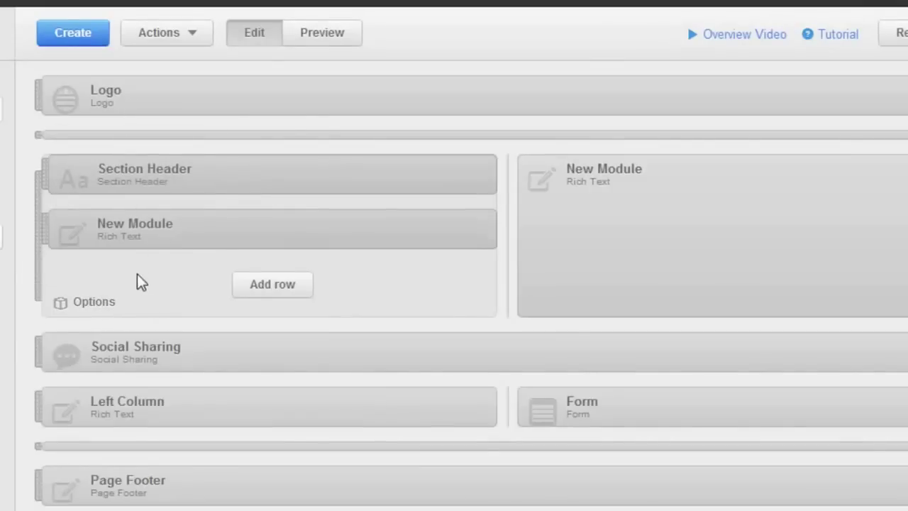
{"action": "left_click", "coordinate": [92, 305]}
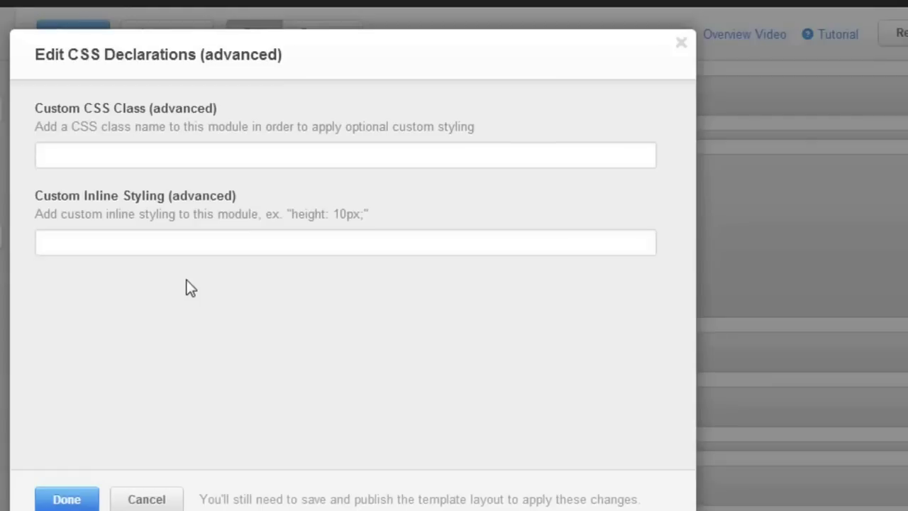
Close the CSS declarations without changes and widen the Left Column module by narrowing the Form module beside it
{"action": "left_click", "coordinate": [151, 498]}
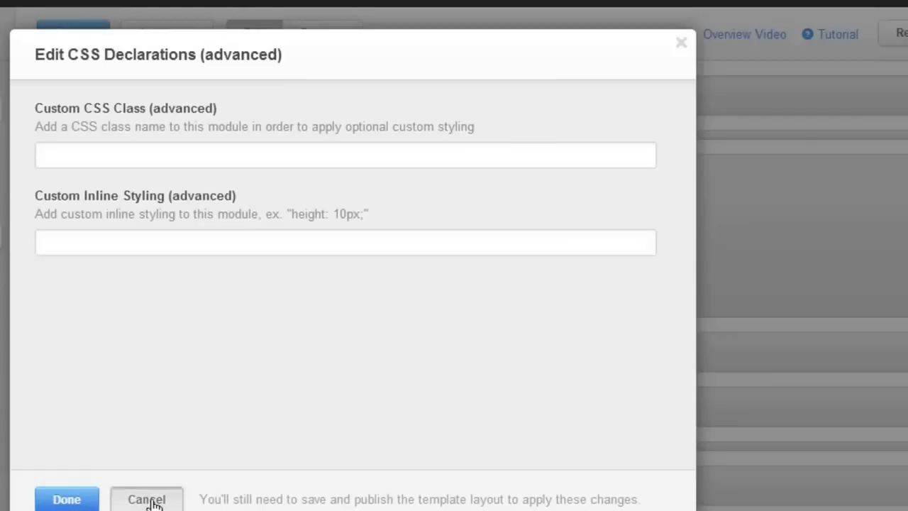
{"action": "mouse_move", "coordinate": [244, 419]}
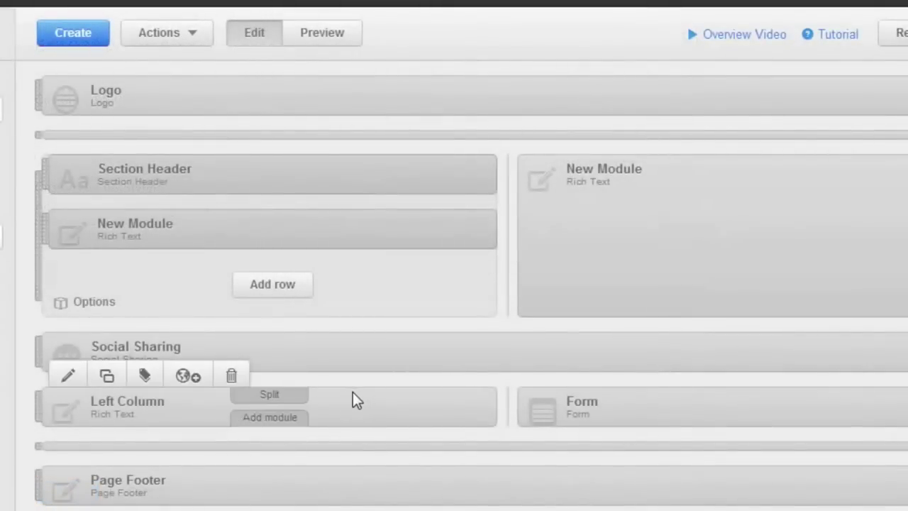
{"action": "scroll", "coordinate": [350, 395], "scroll_direction": "down", "scroll_amount": 1}
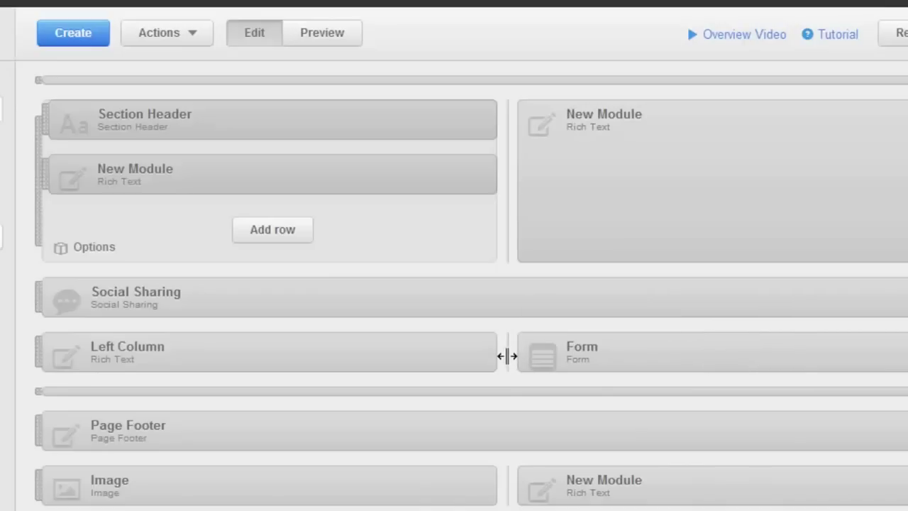
{"action": "left_click_drag", "start_coordinate": [508, 355], "coordinate": [758, 367]}
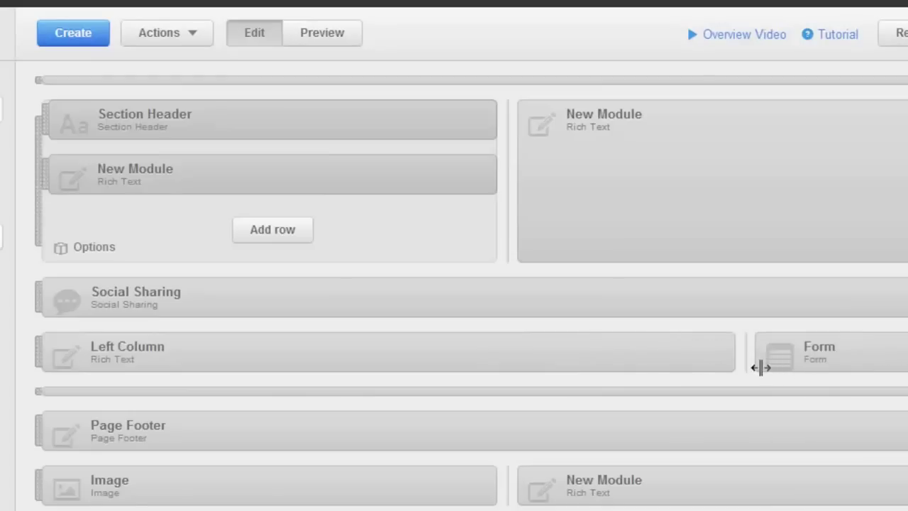
Preview the template in the Plain style to examine the widened Left Column beside the form, and return to editing the layout
{"action": "left_click", "coordinate": [312, 44]}
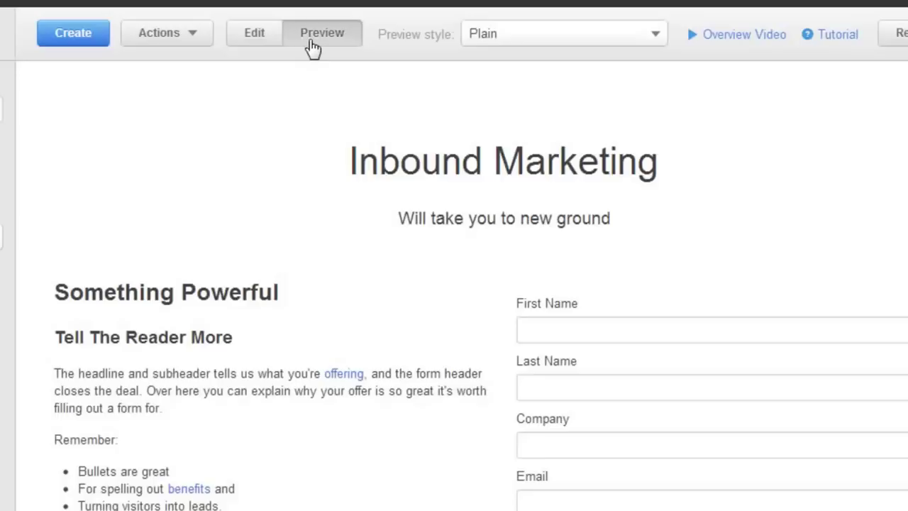
{"action": "scroll", "coordinate": [788, 392], "scroll_direction": "down", "scroll_amount": 4}
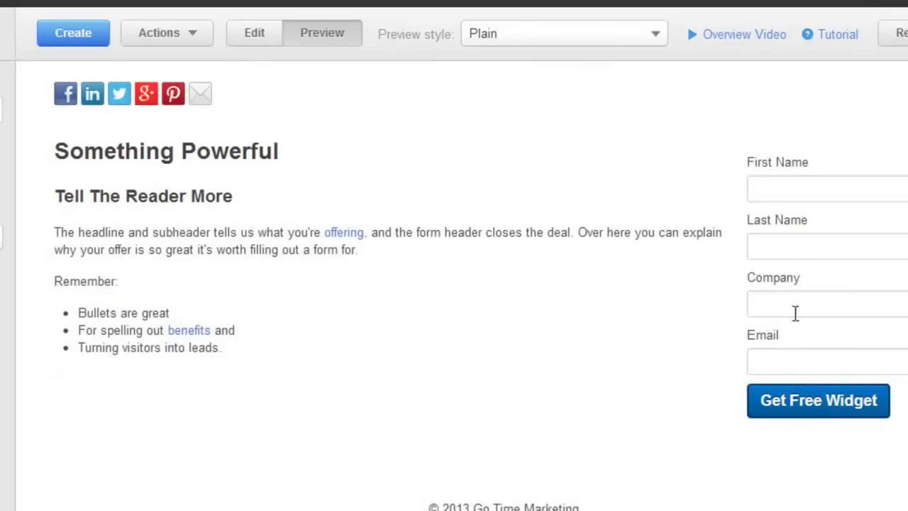
{"action": "scroll", "coordinate": [795, 312], "scroll_direction": "up", "scroll_amount": 4}
{"action": "left_click", "coordinate": [256, 42]}
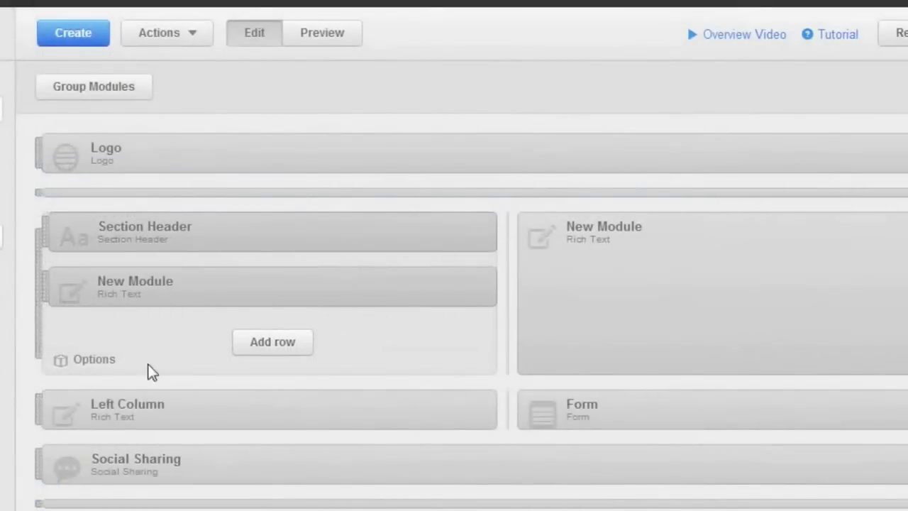
Move the Social Sharing module above the row holding the Left Column and Form modules
{"action": "left_click_drag", "start_coordinate": [36, 469], "coordinate": [42, 409]}
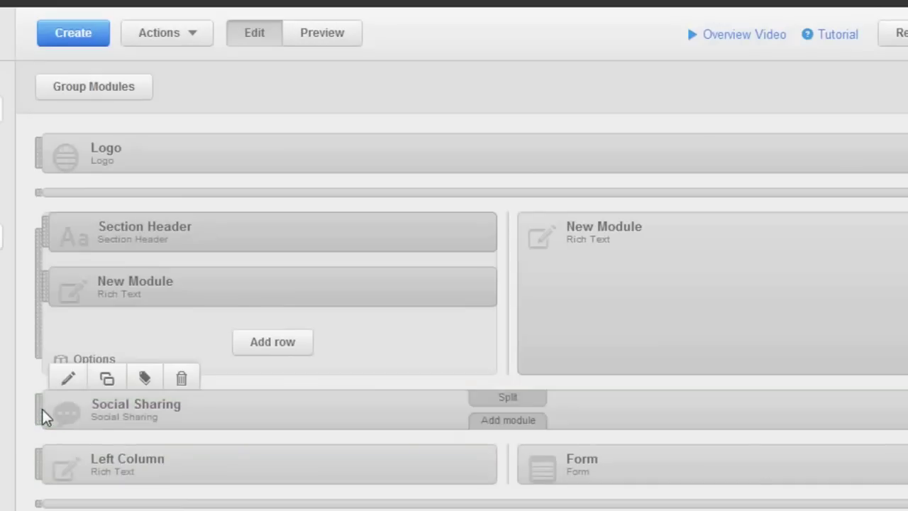
{"action": "mouse_move", "coordinate": [45, 284]}
{"action": "left_mouse_down"}
{"action": "mouse_move", "coordinate": [41, 314]}
{"action": "mouse_move", "coordinate": [42, 298]}
{"action": "left_mouse_up"}
{"action": "left_click_drag", "start_coordinate": [32, 149], "coordinate": [44, 163]}
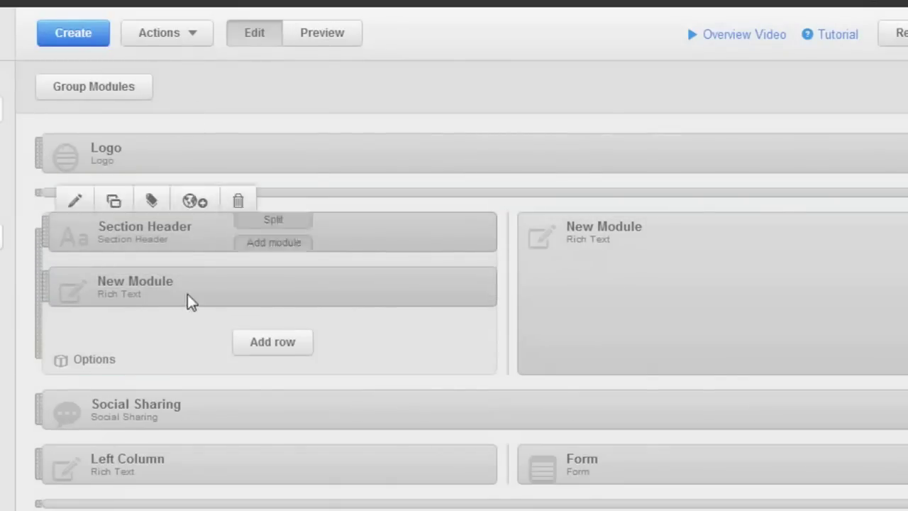
Switch the first module in the row beneath the Page Footer to the Image type
{"action": "scroll", "coordinate": [190, 312], "scroll_direction": "down", "scroll_amount": 2}
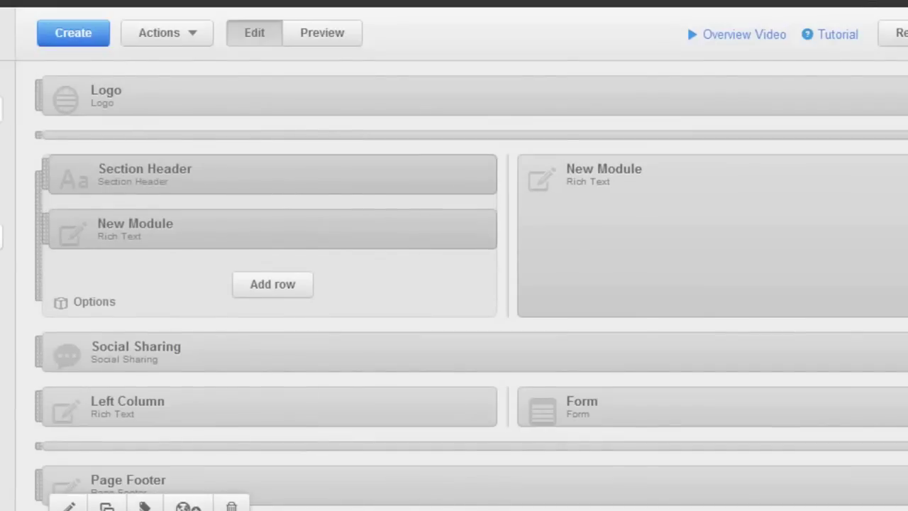
{"action": "left_click", "coordinate": [107, 506]}
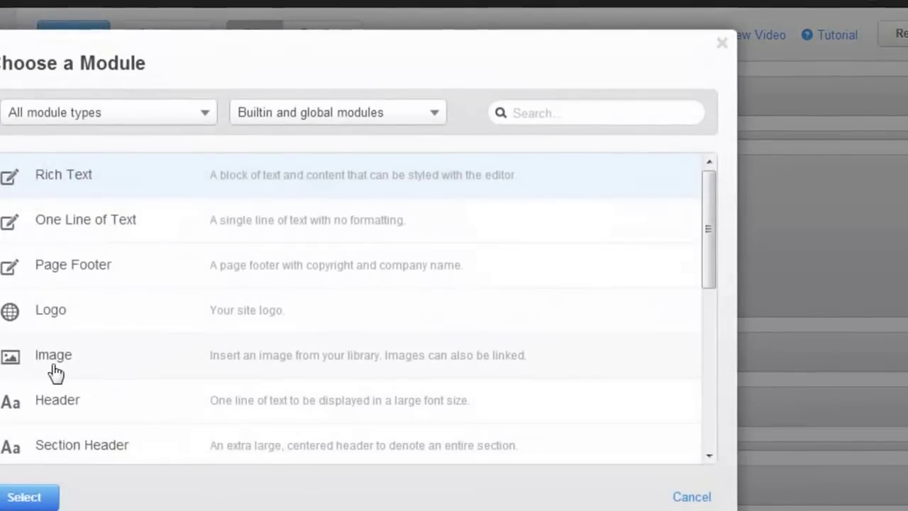
{"action": "left_click", "coordinate": [51, 362]}
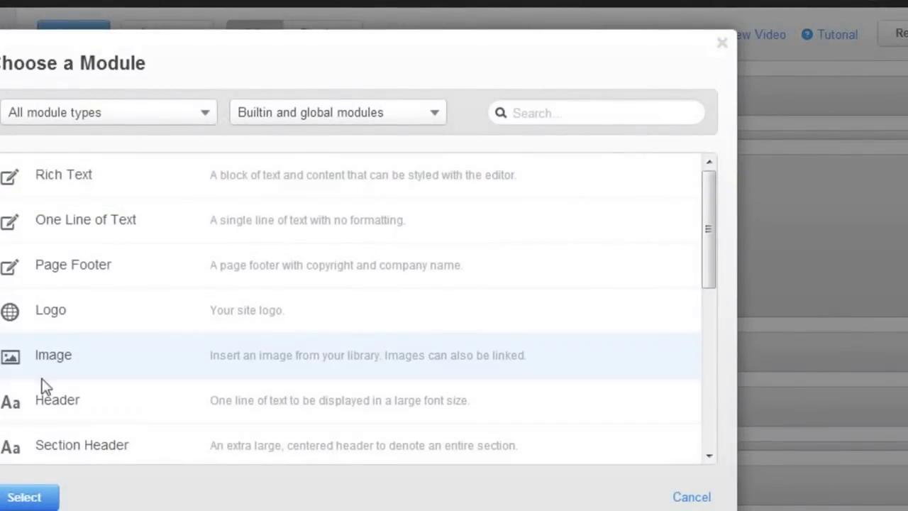
{"action": "left_click", "coordinate": [24, 496]}
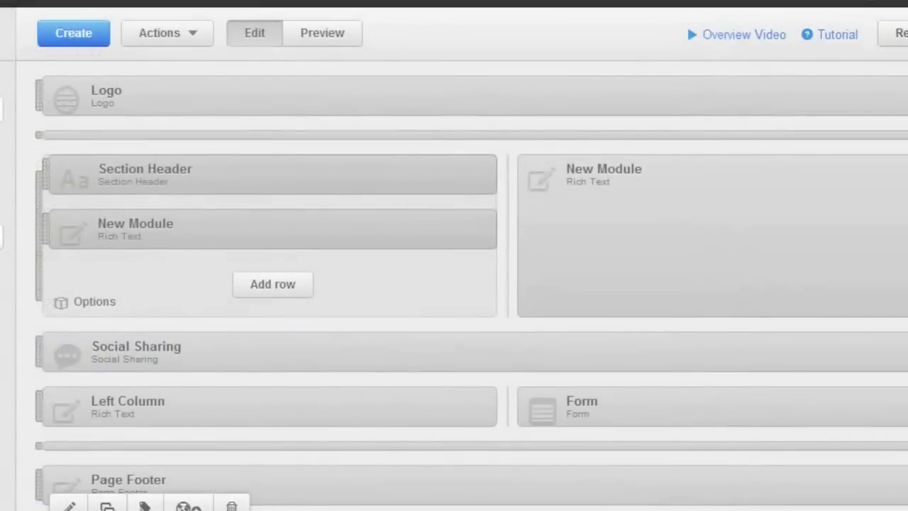